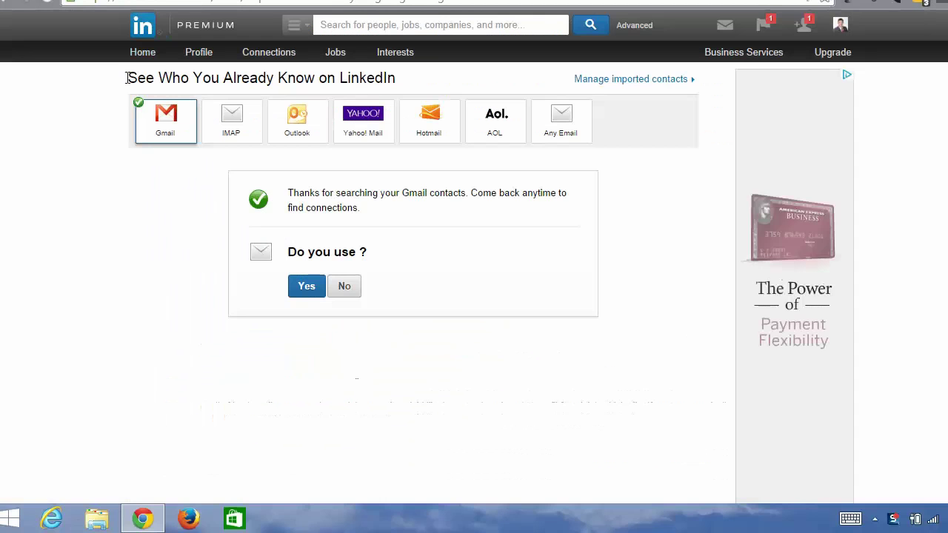
- Return to the home feed and open the profile-view ranking page showing #16 of 99
click(137, 56)
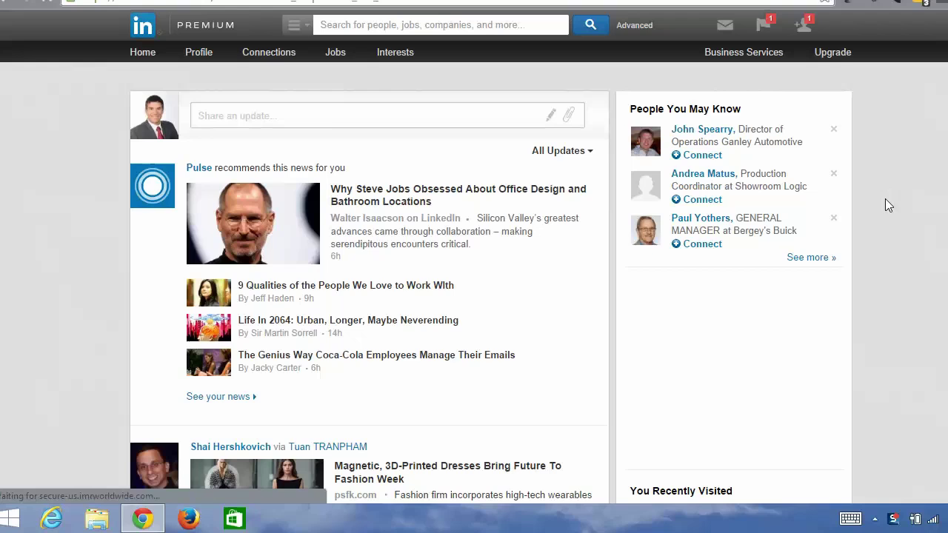
scroll(883, 198, down, 10)
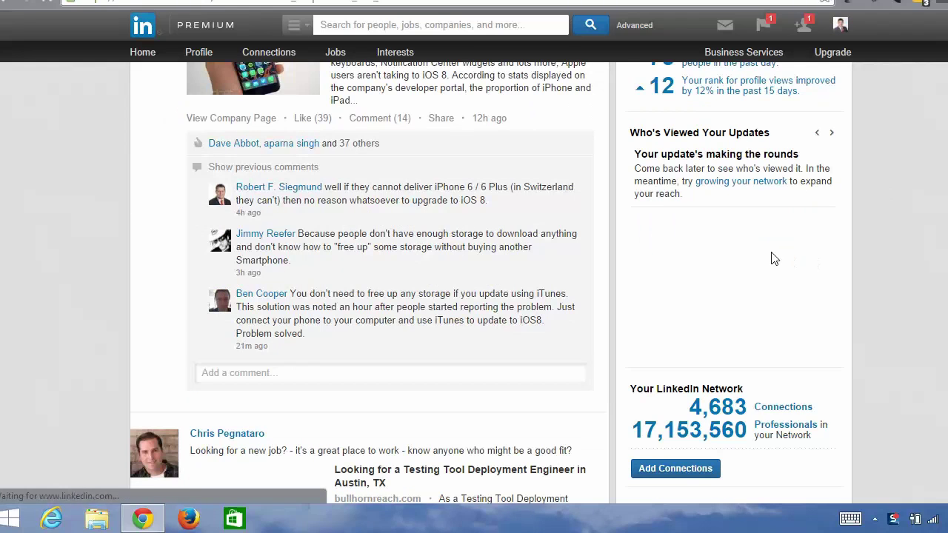
scroll(739, 324, down, 2)
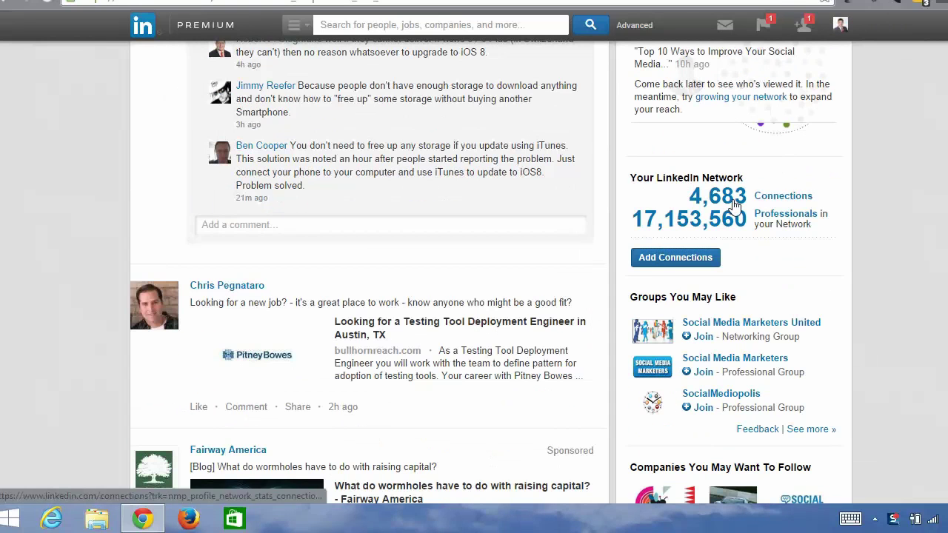
scroll(699, 226, up, 3)
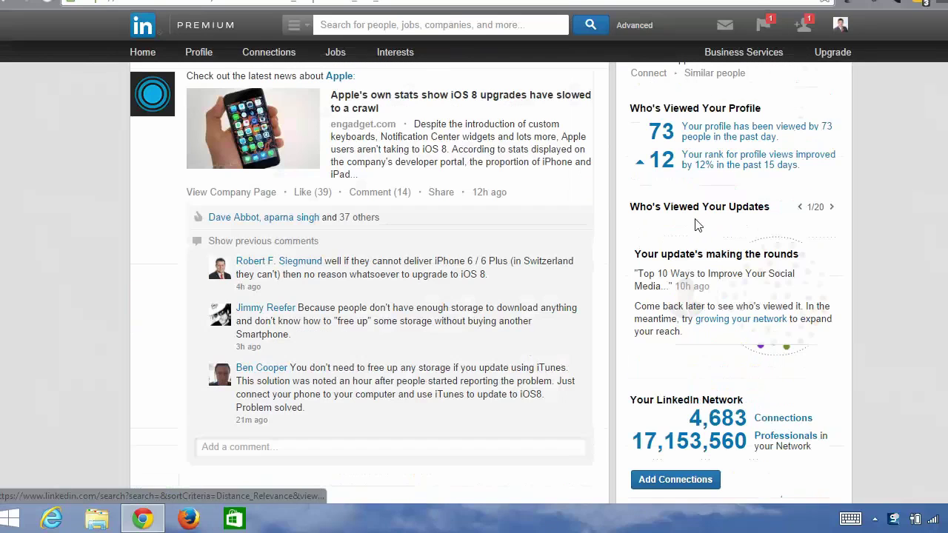
click(727, 164)
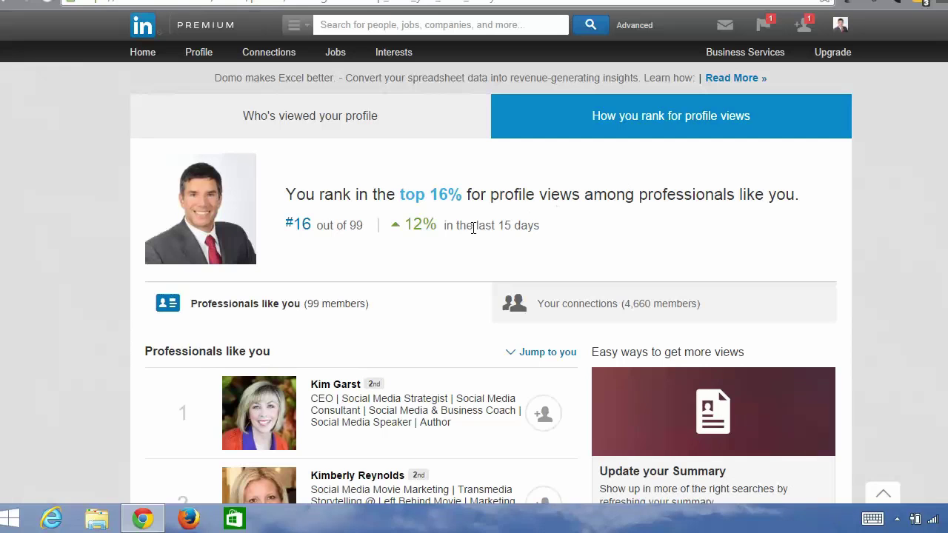
- Compare your profile-view ranking against your connections
click(607, 313)
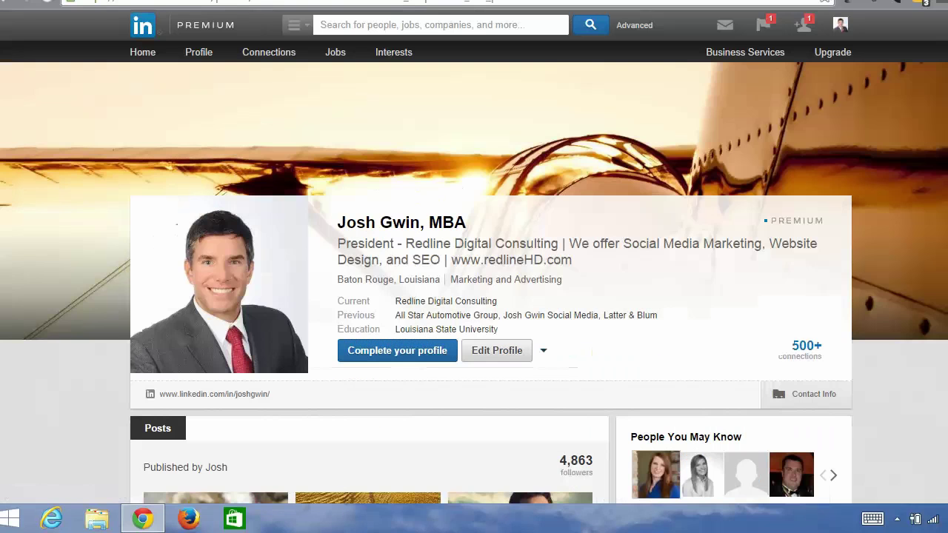
- Scroll the profile to the Experience entry for President at Redline Digital Consulting
scroll(409, 227, down, 10)
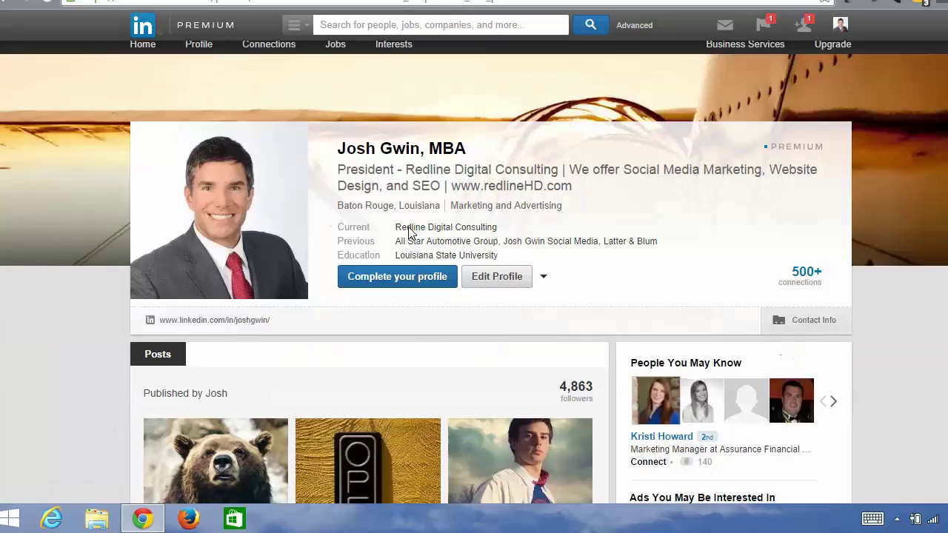
scroll(409, 227, down, 6)
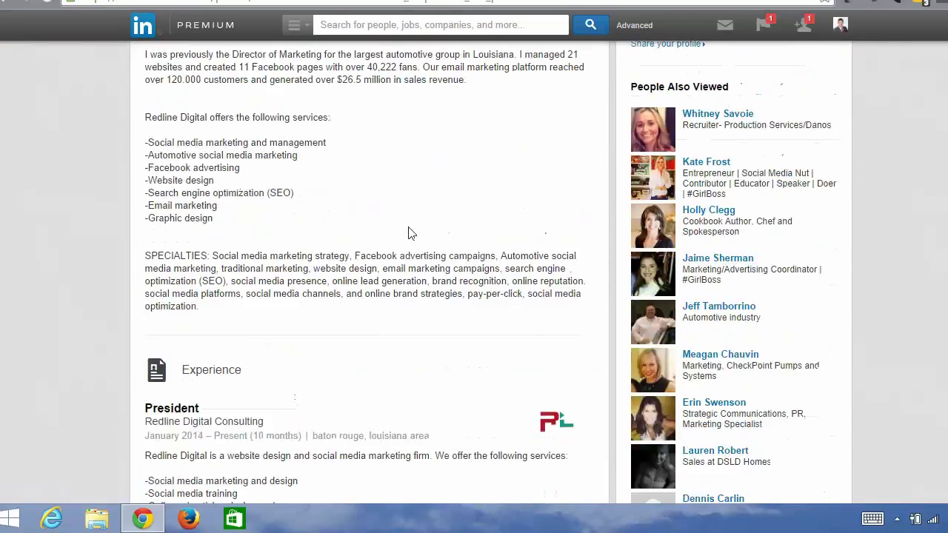
scroll(409, 227, down, 3)
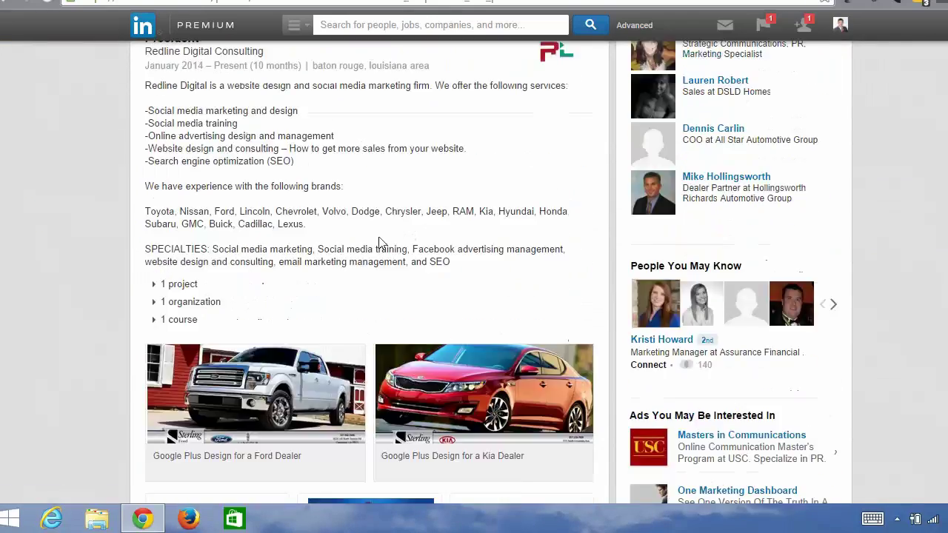
scroll(370, 232, up, 3)
scroll(200, 182, up, 2)
scroll(199, 191, up, 10)
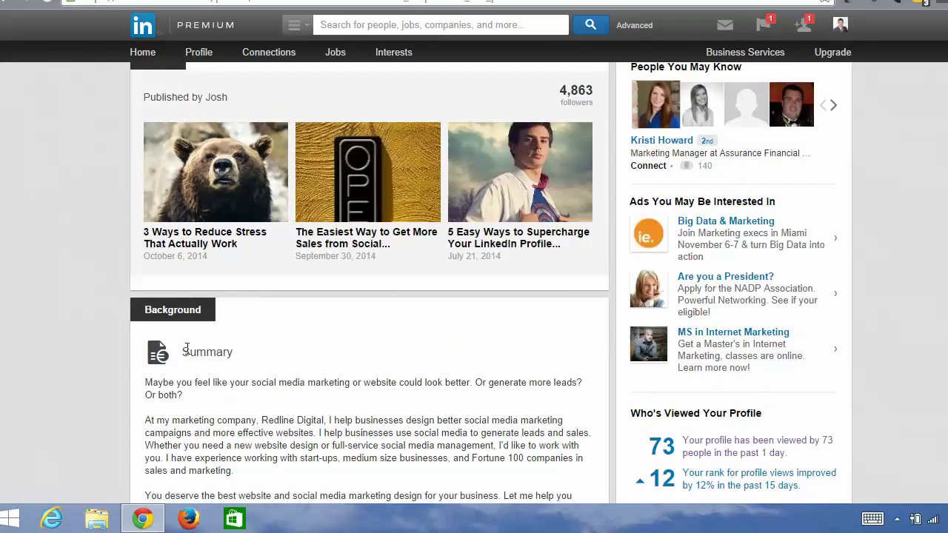
scroll(186, 354, down, 7)
scroll(202, 353, down, 4)
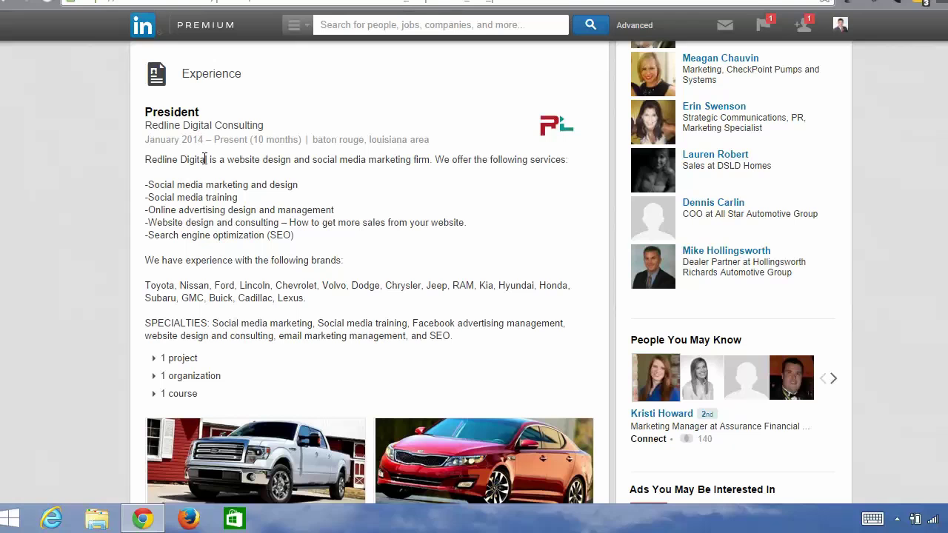
scroll(306, 279, down, 2)
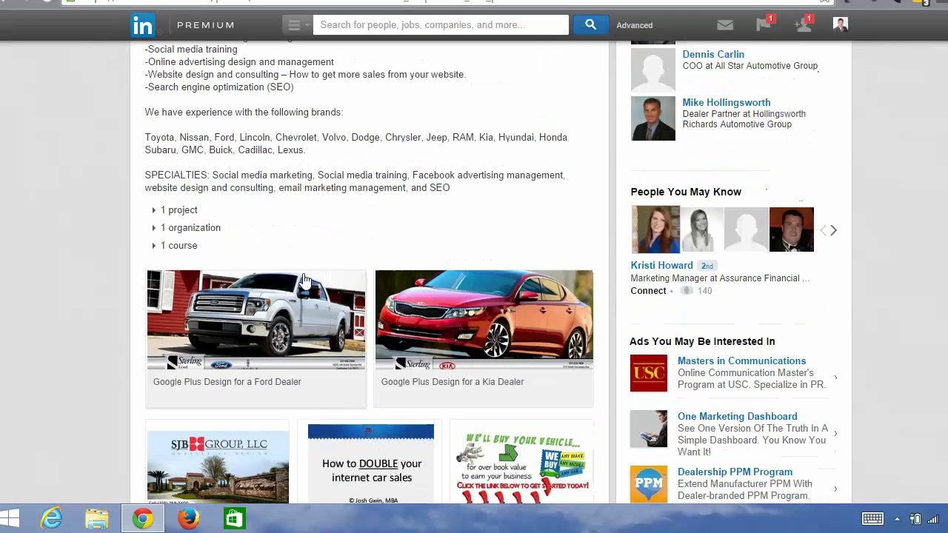
scroll(296, 292, up, 3)
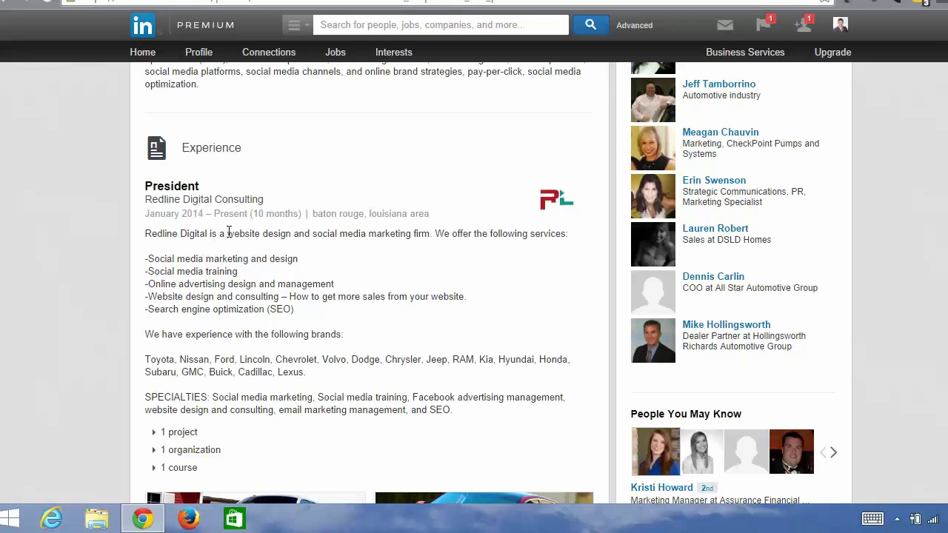
drag(229, 233, 420, 238)
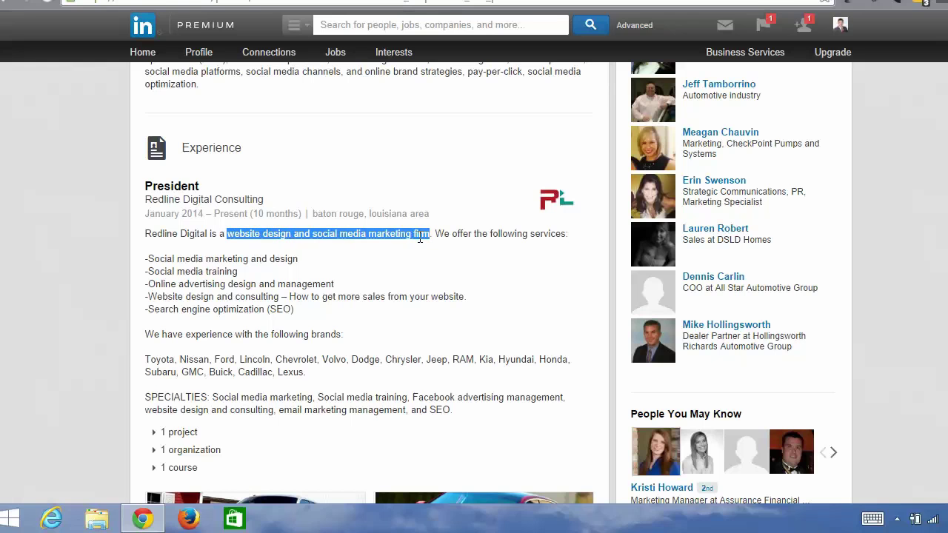
click(422, 237)
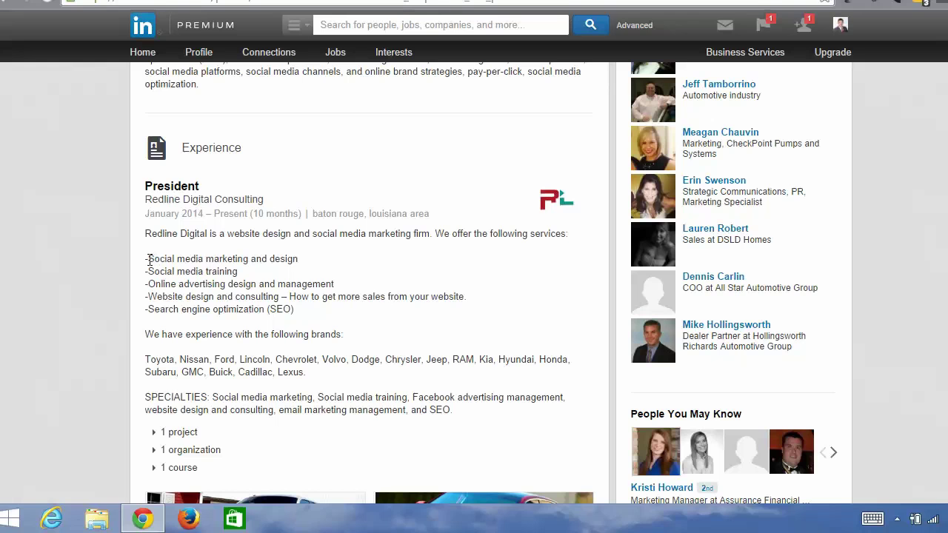
drag(150, 259, 301, 312)
click(300, 317)
triple_click(151, 261)
click(152, 261)
scroll(233, 249, down, 2)
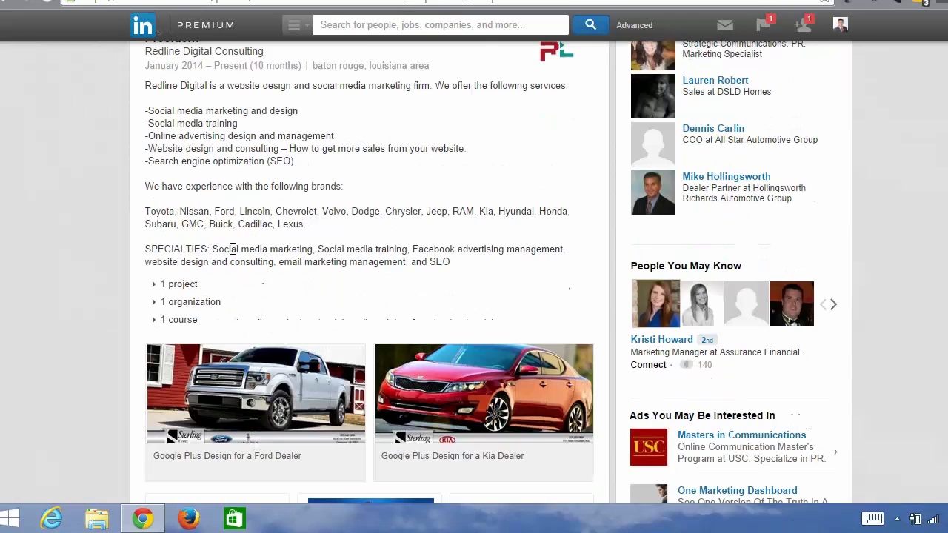
scroll(233, 249, down, 6)
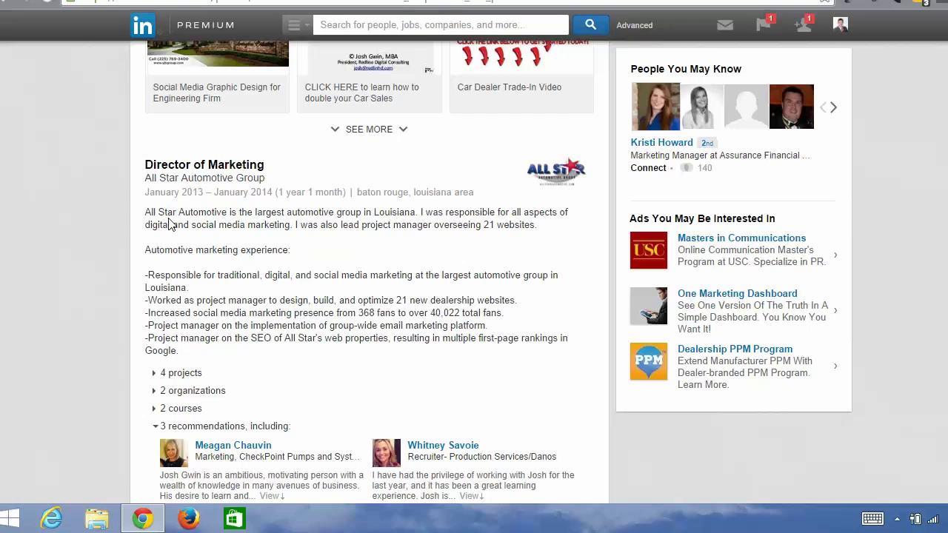
drag(148, 275, 232, 332)
drag(382, 312, 482, 314)
click(493, 314)
scroll(283, 305, down, 2)
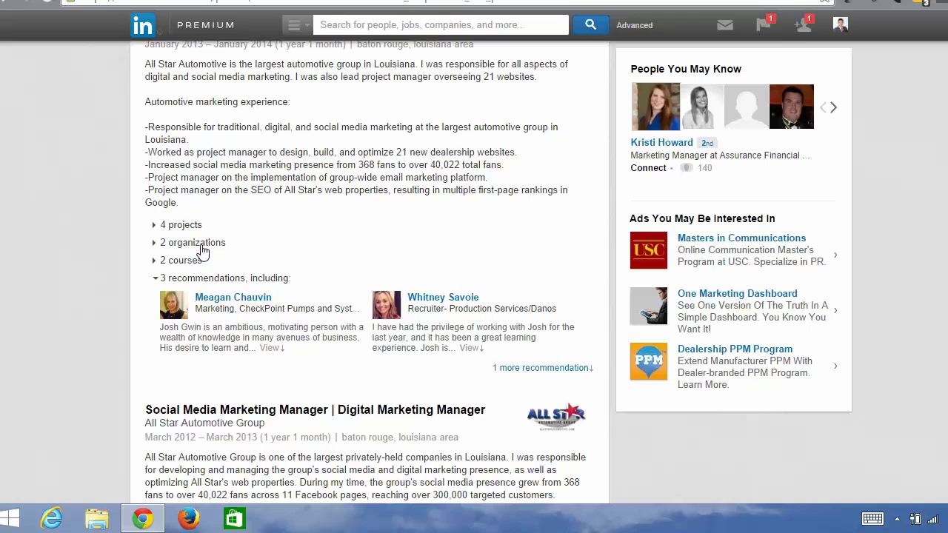
scroll(217, 241, up, 2)
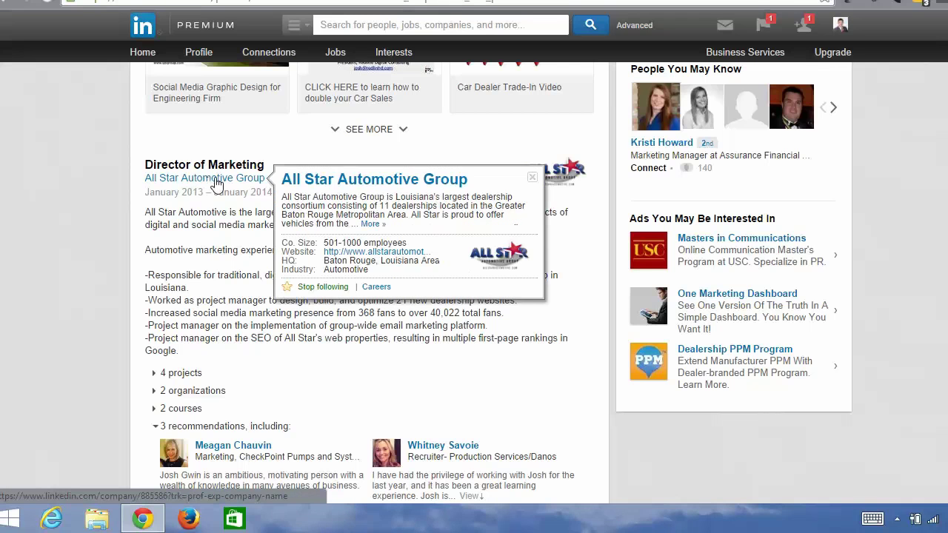
click(216, 183)
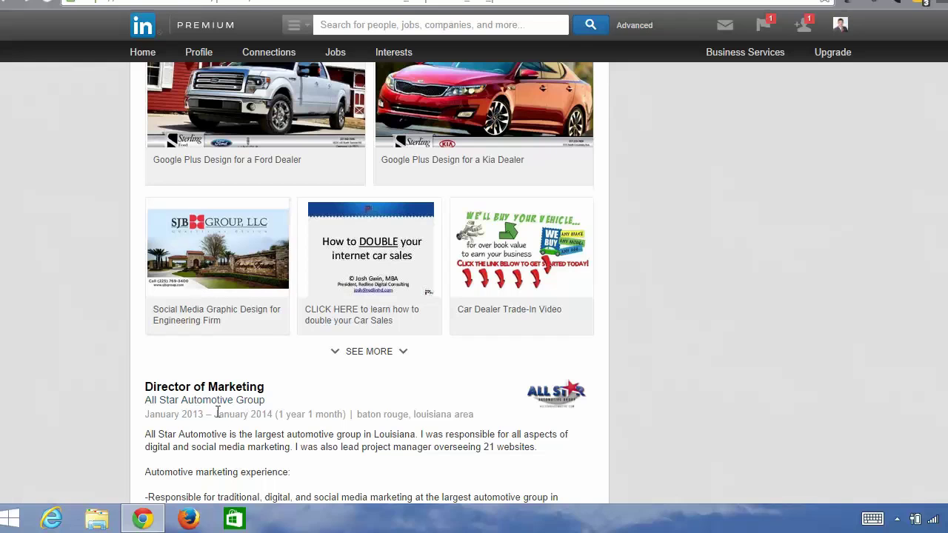
scroll(304, 318, up, 13)
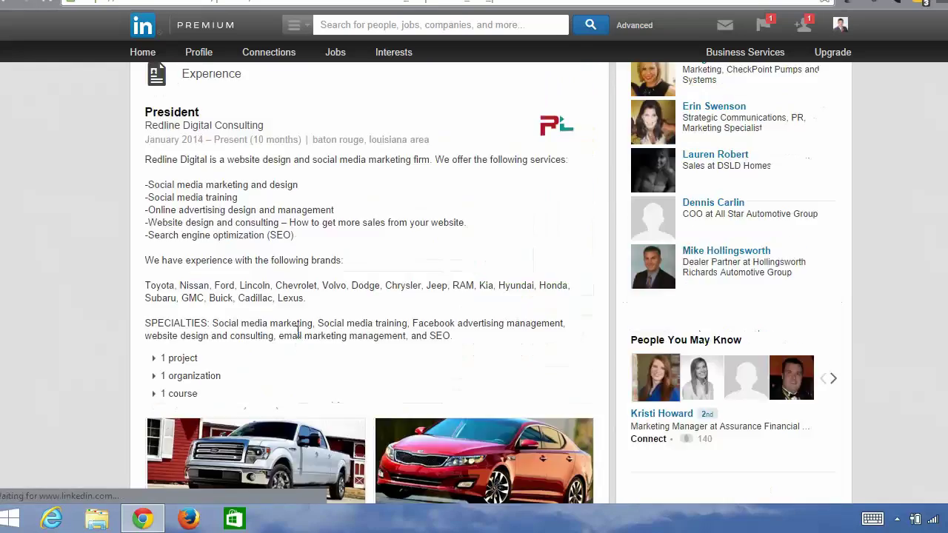
- Switch the profile to edit mode and scroll to the editable President entry under Experience
scroll(312, 291, up, 8)
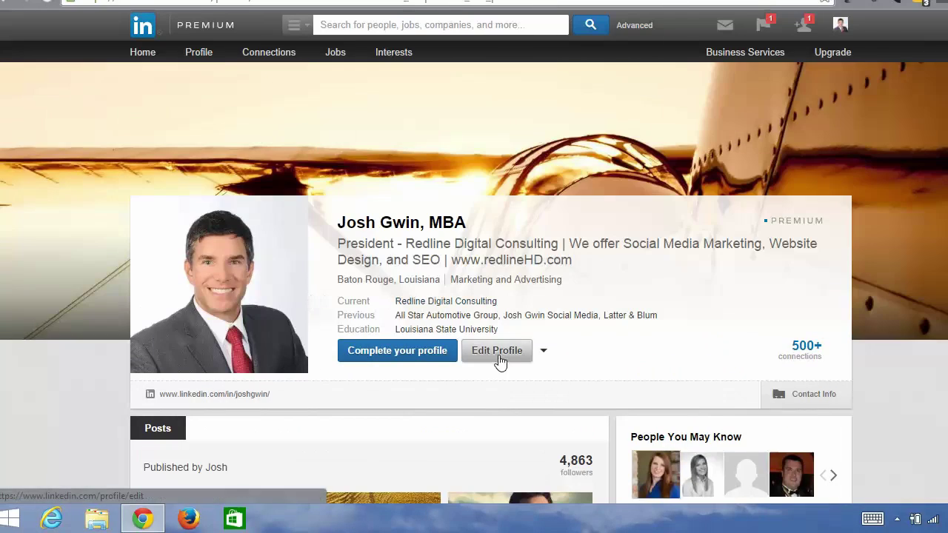
click(499, 357)
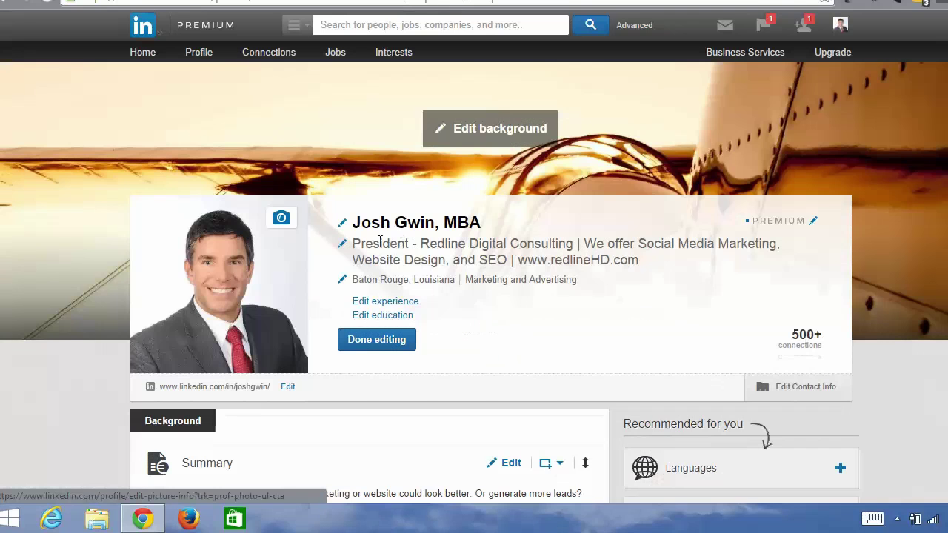
scroll(344, 272, down, 5)
scroll(345, 271, down, 8)
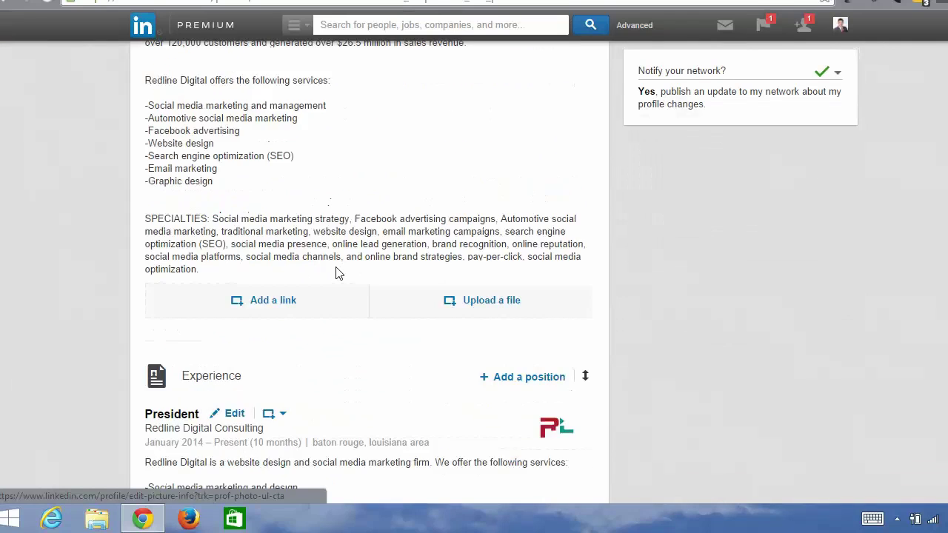
scroll(336, 274, down, 3)
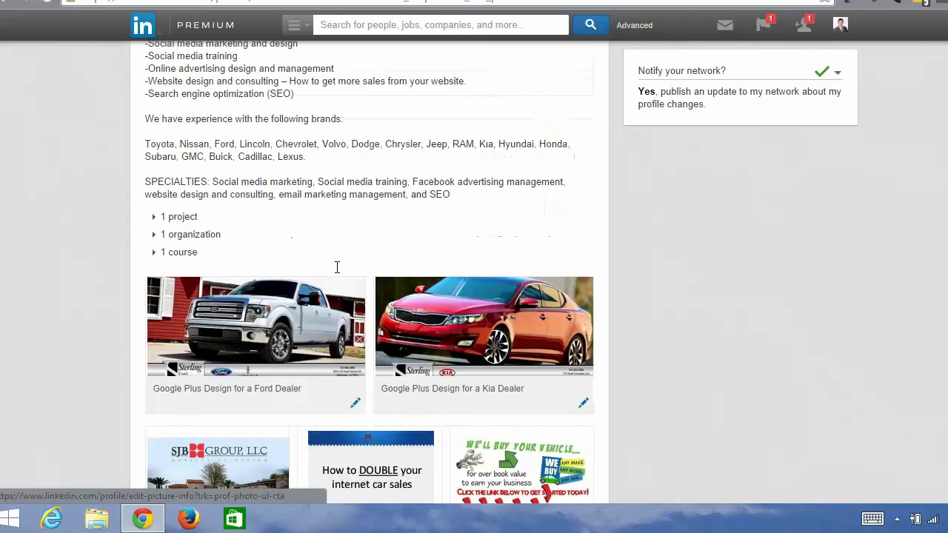
scroll(335, 274, up, 3)
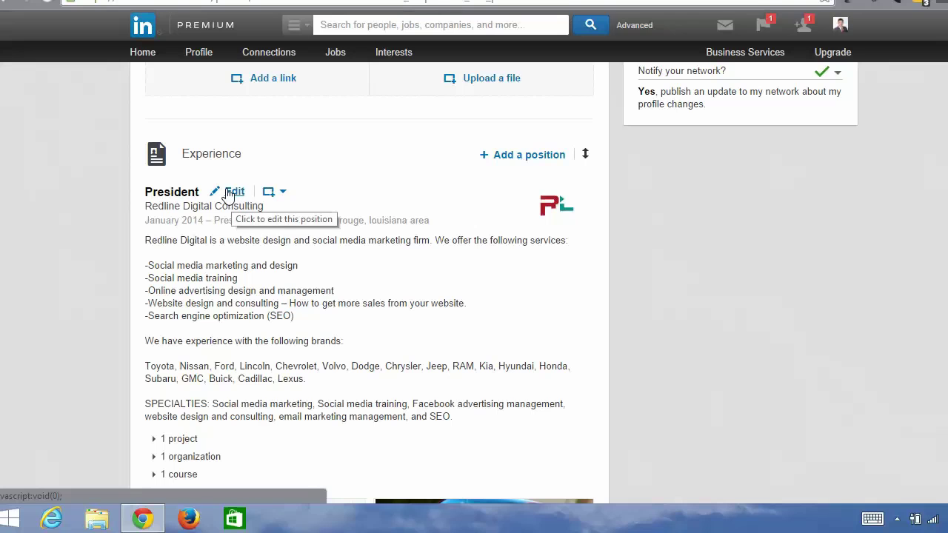
- Edit the President position and change its company name to 'Redline Digital'
click(231, 193)
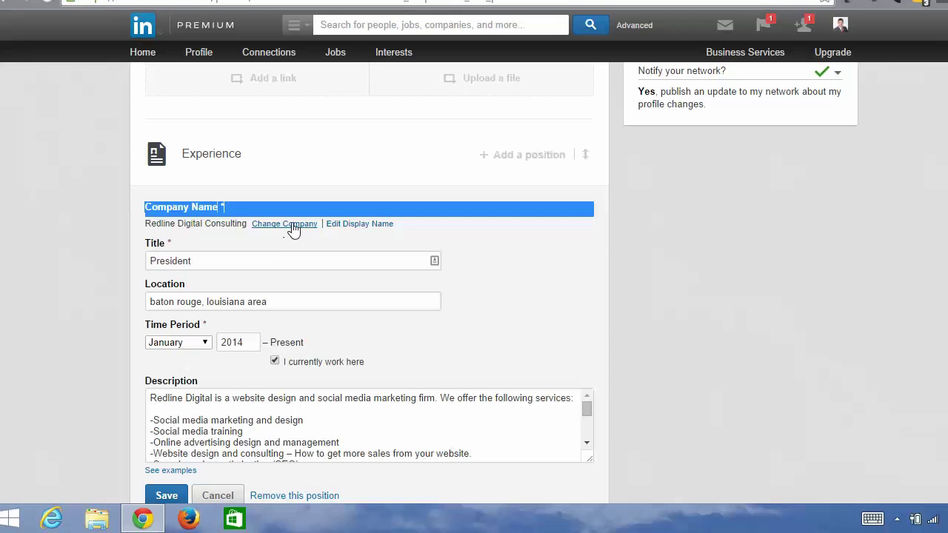
click(293, 224)
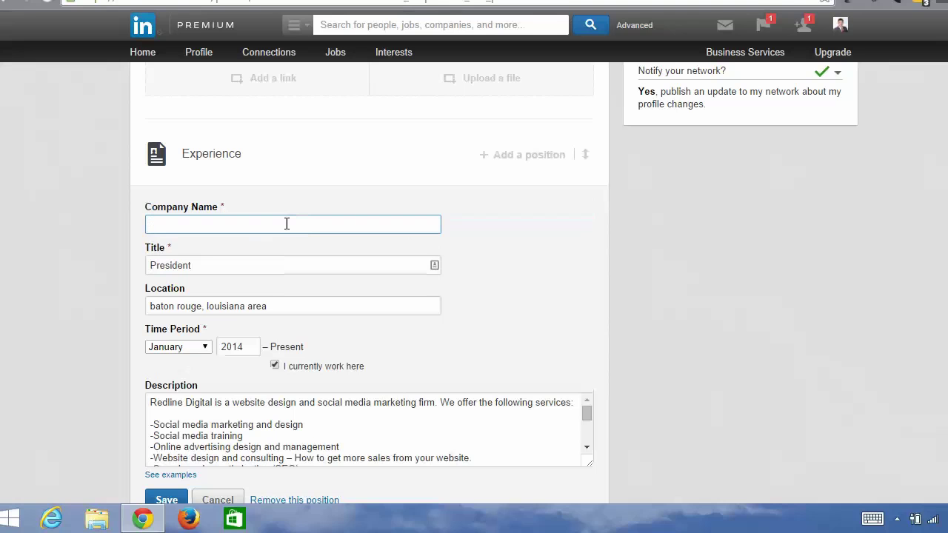
text(Redline Digitl a)
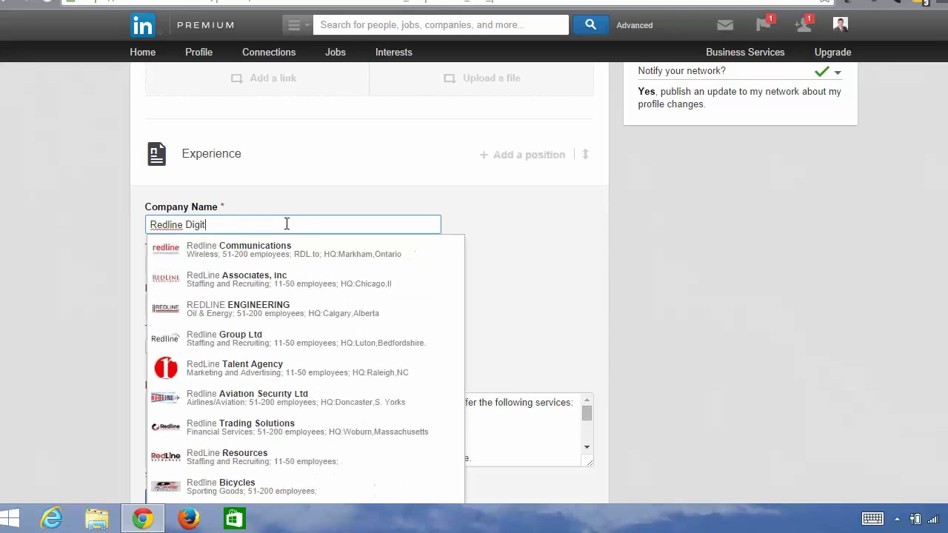
key(BackSpace)
key(BackSpace)
key(BackSpace)
text(al)
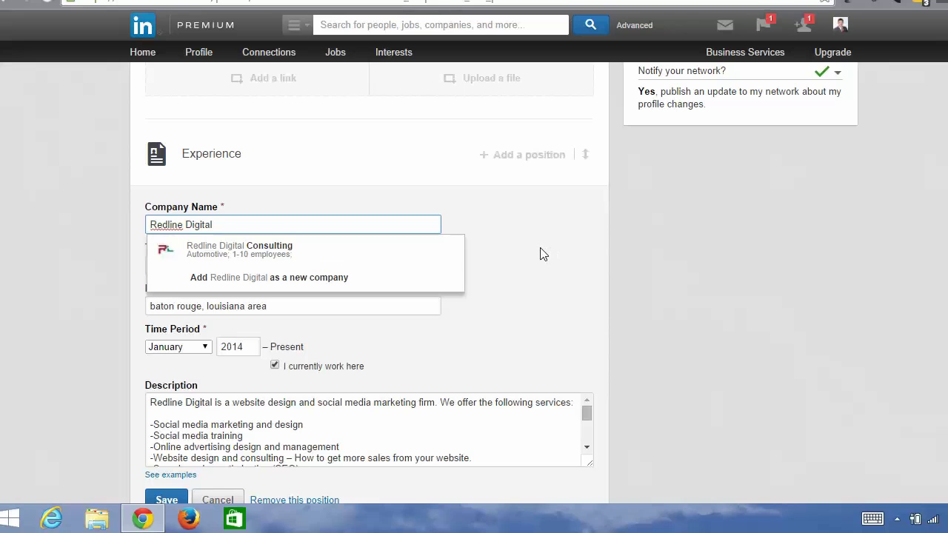
key(Return)
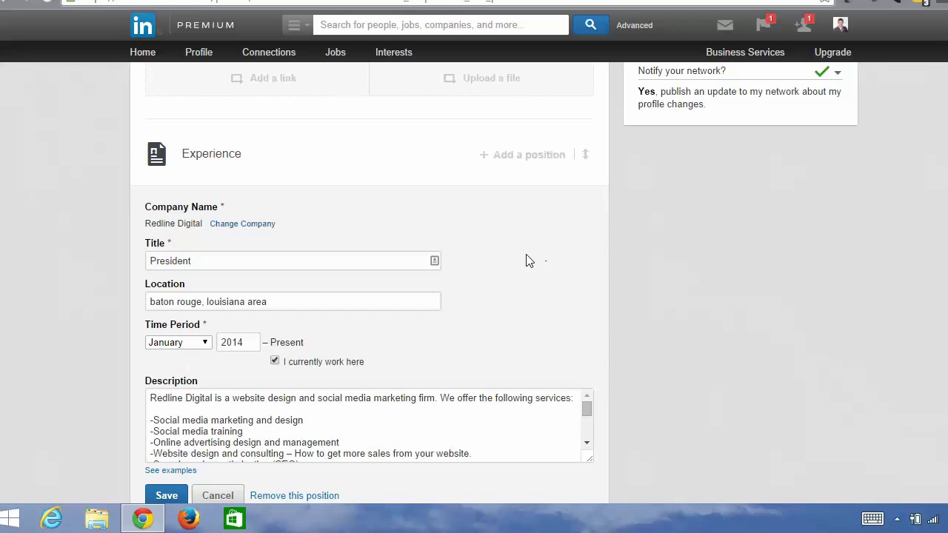
scroll(529, 261, down, 1)
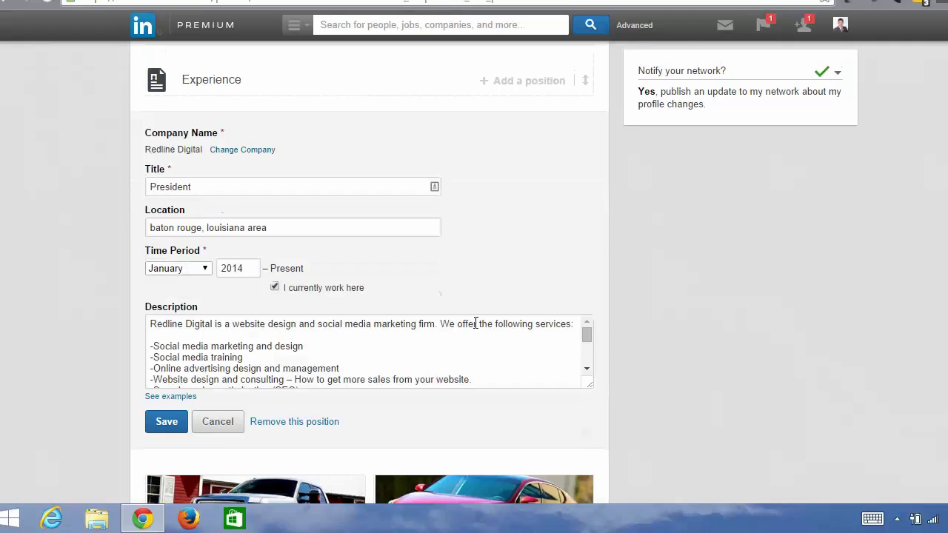
- Cancel the President edit, keeping Redline Digital Consulting, and scroll through the entry
click(218, 422)
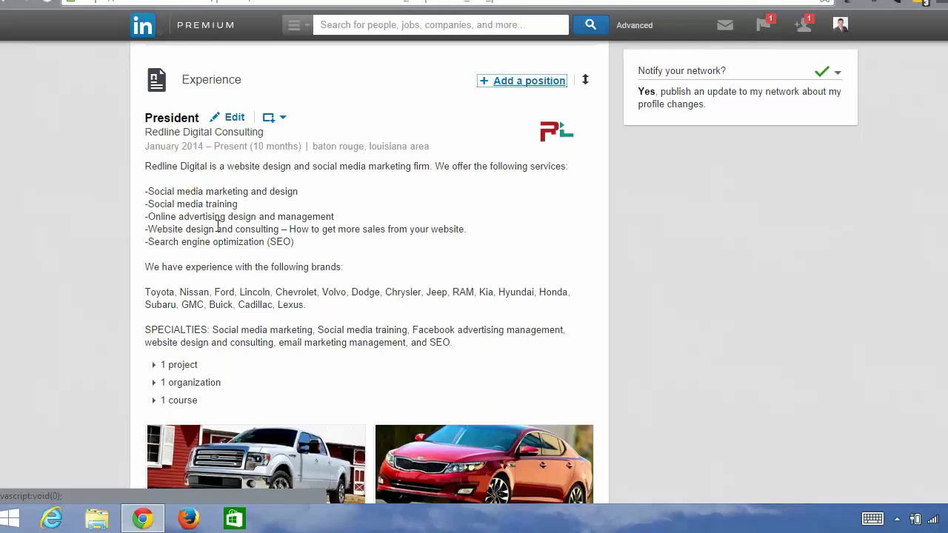
scroll(217, 228, down, 1)
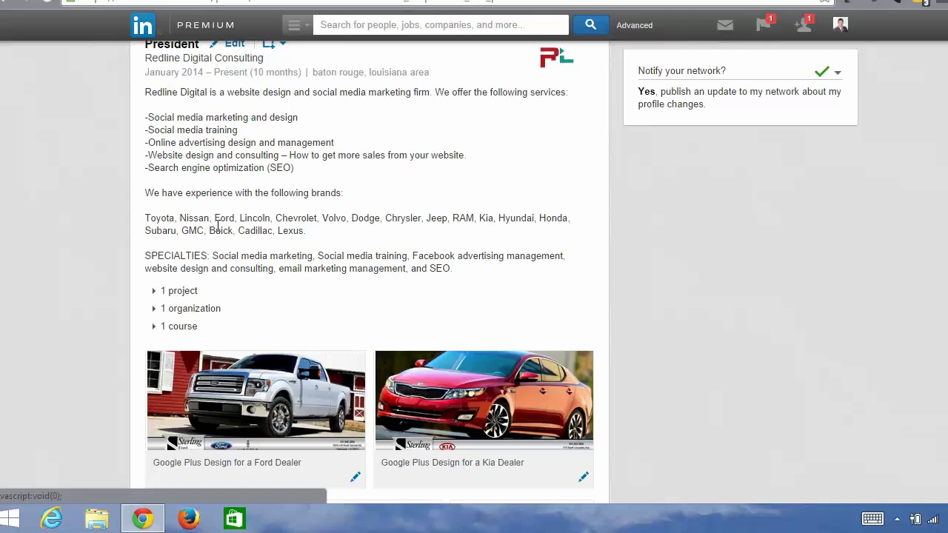
scroll(368, 234, down, 2)
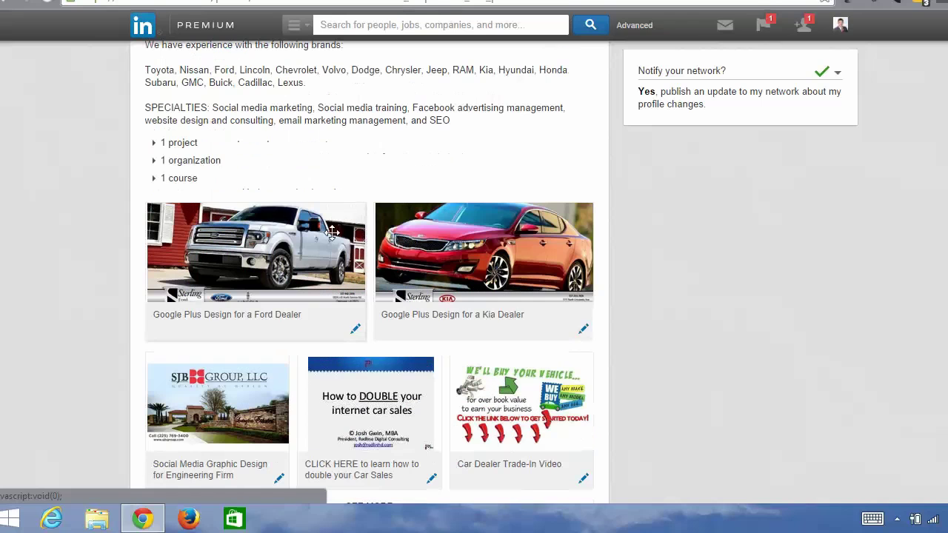